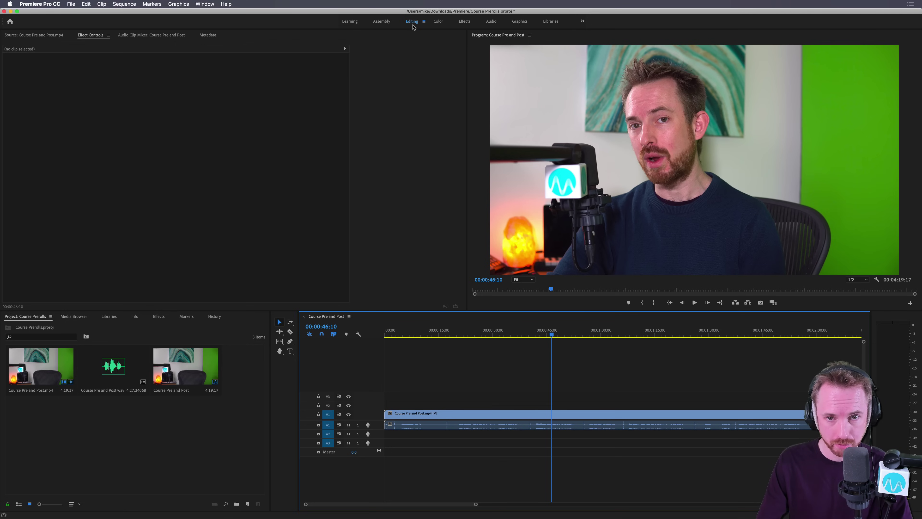
# - In the Audio workspace, tag the talking-head clip as Dialogue with the Balanced Male Voice preset and play it back
pyautogui.click(491, 22)
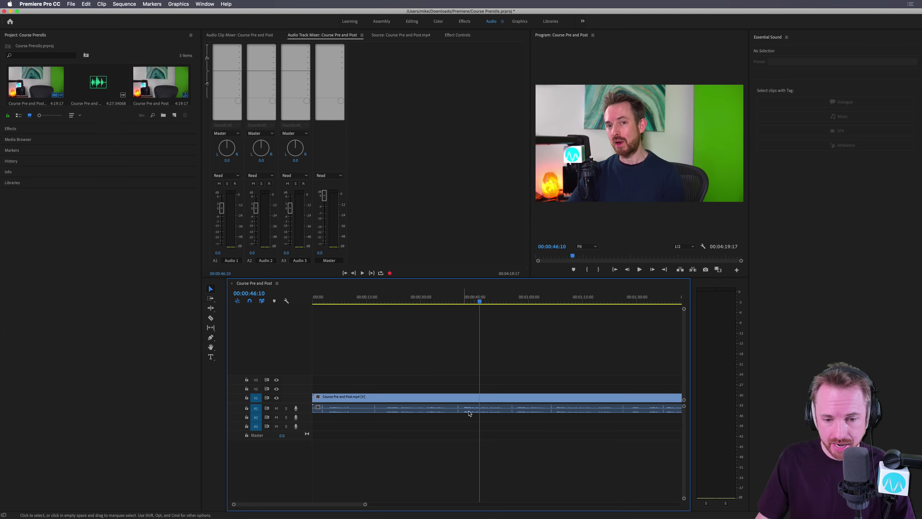
pyautogui.click(477, 410)
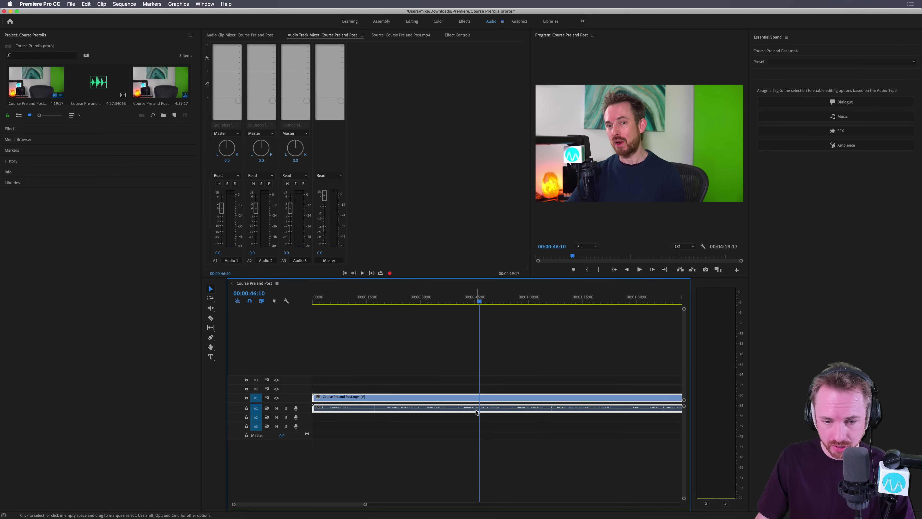
pyautogui.click(814, 104)
pyautogui.click(793, 75)
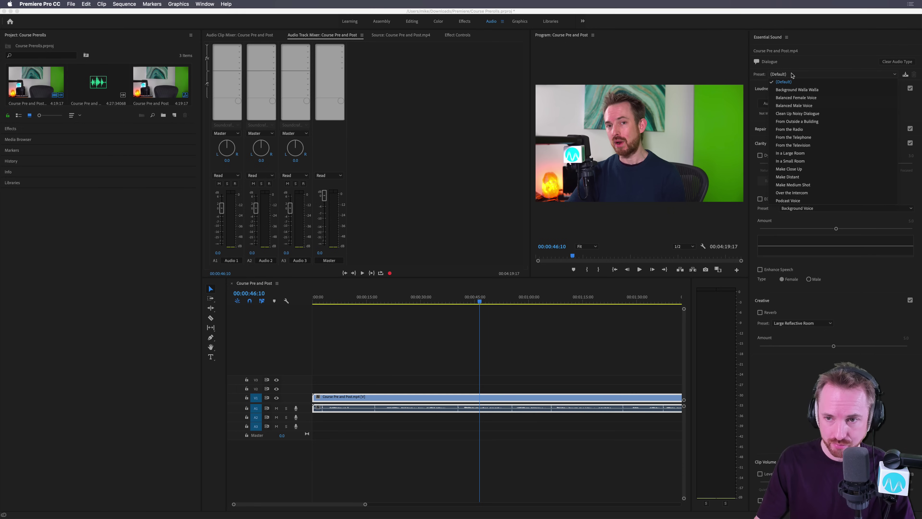
pyautogui.click(794, 105)
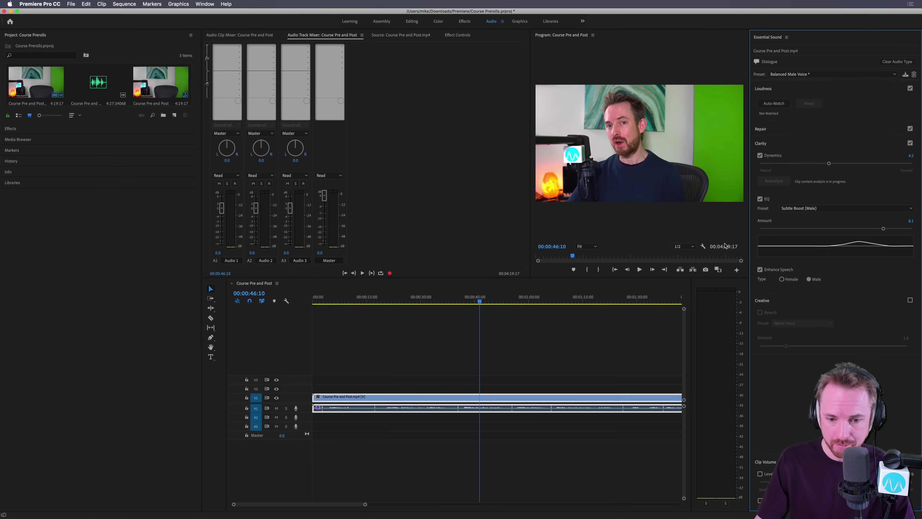
pyautogui.press('space')
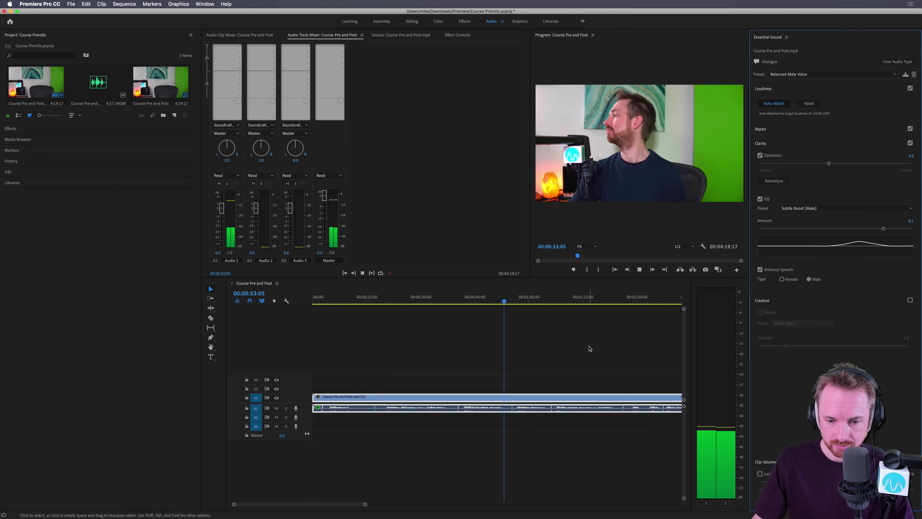
pyautogui.press('space')
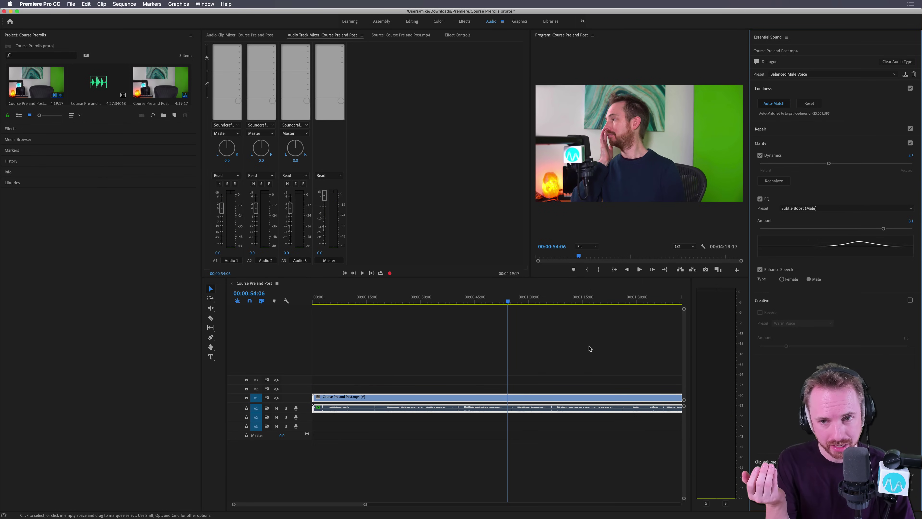
pyautogui.press('space')
pyautogui.press('space')
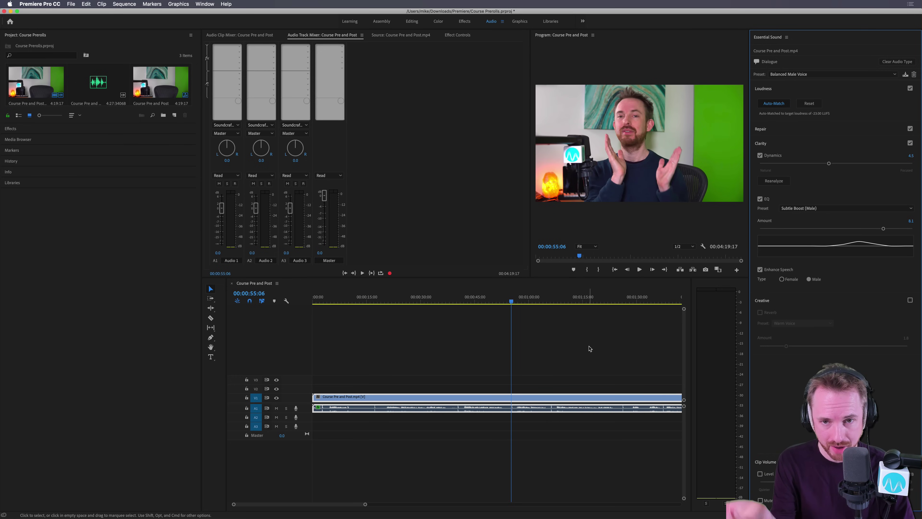
pyautogui.press('space')
pyautogui.press('space')
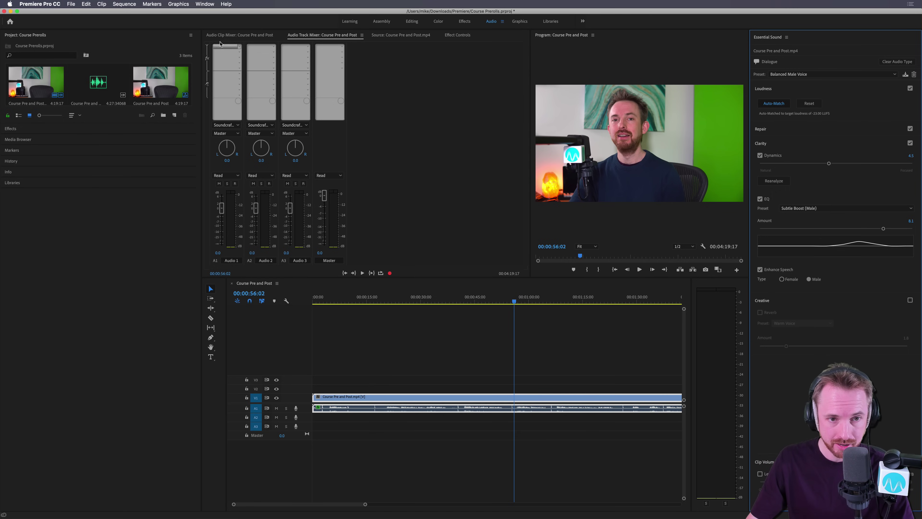
# - Insert Noise Reduction/Restoration > DeNoise into Audio 1's first effect slot in the Track Mixer and open its editor
pyautogui.click(205, 47)
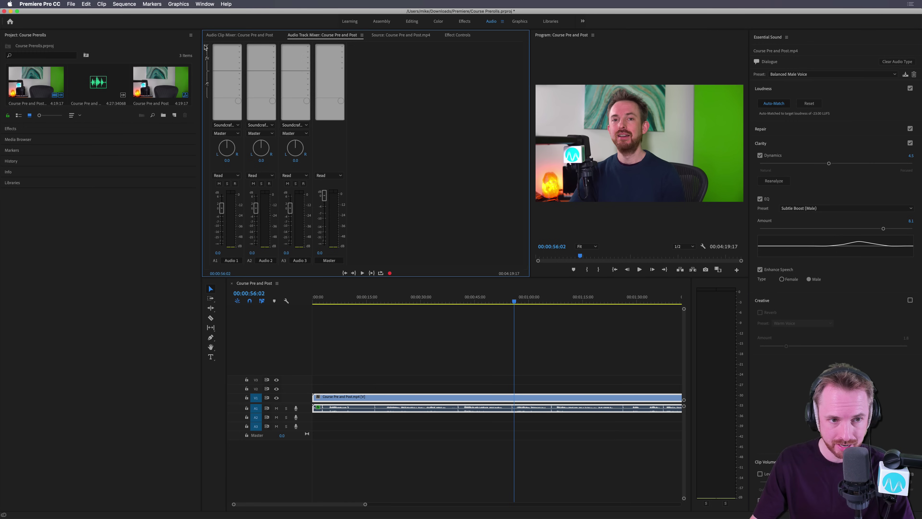
pyautogui.click(206, 46)
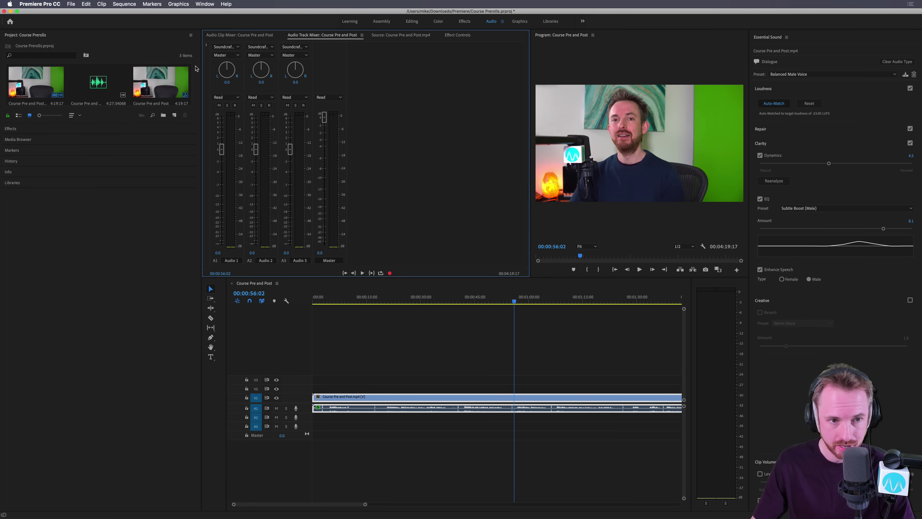
pyautogui.click(206, 47)
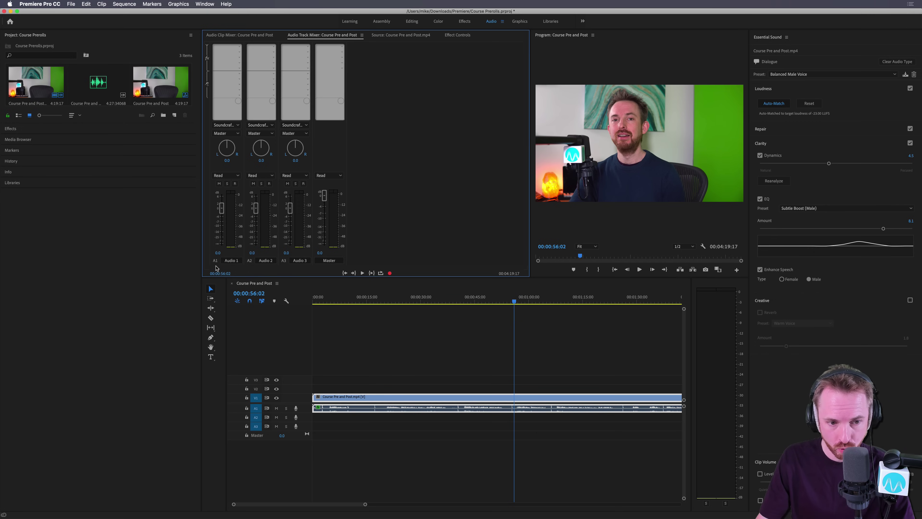
pyautogui.click(239, 46)
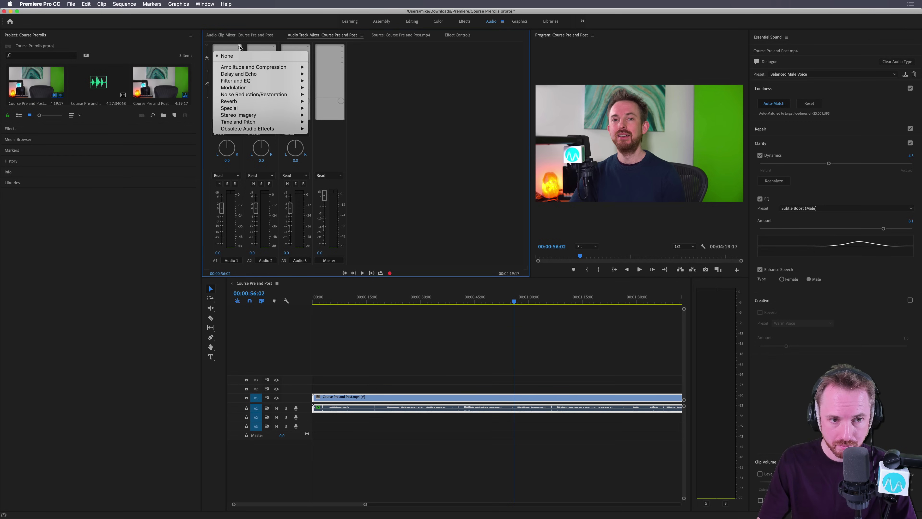
pyautogui.moveTo(252, 95)
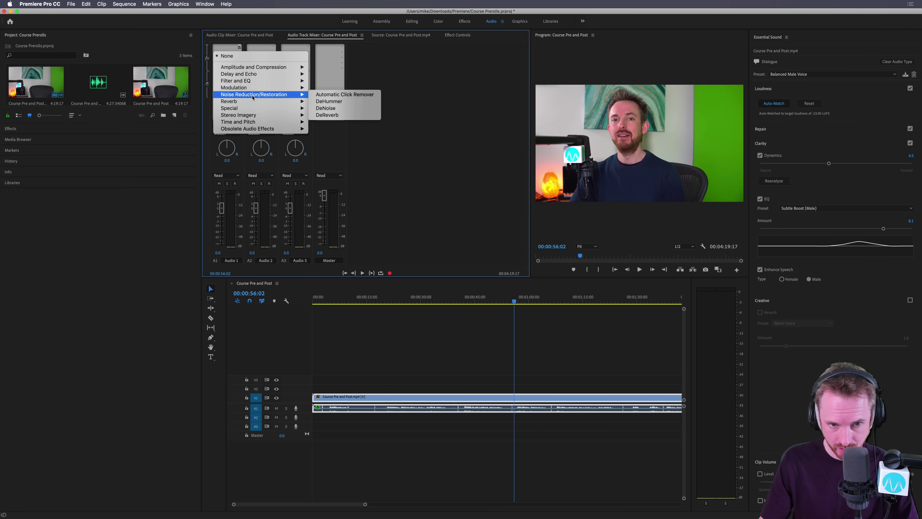
pyautogui.click(322, 108)
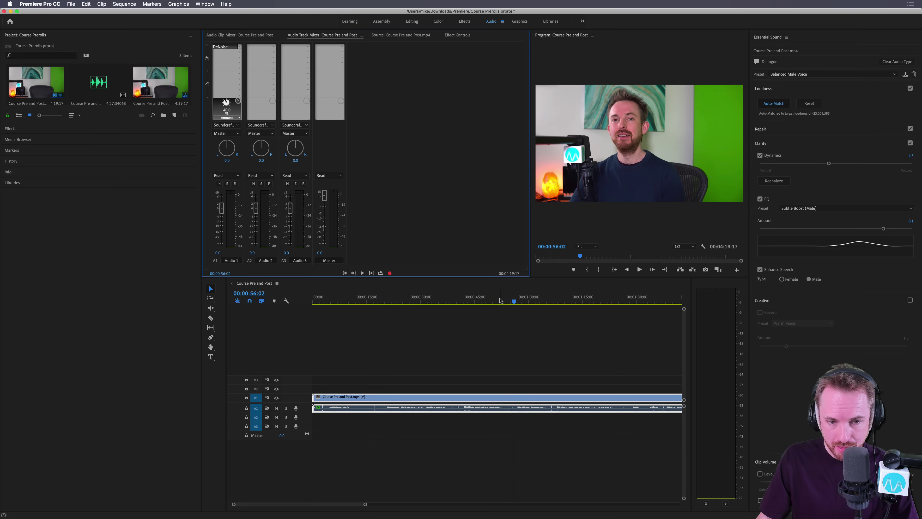
pyautogui.doubleClick(224, 47)
pyautogui.moveTo(465, 202); pyautogui.dragTo(442, 140)
# - Compare the dialogue with the DeNoise amount at 0%, 2% and full reduction, replaying from around 47:00–52:00
pyautogui.click(482, 303)
pyautogui.press('space')
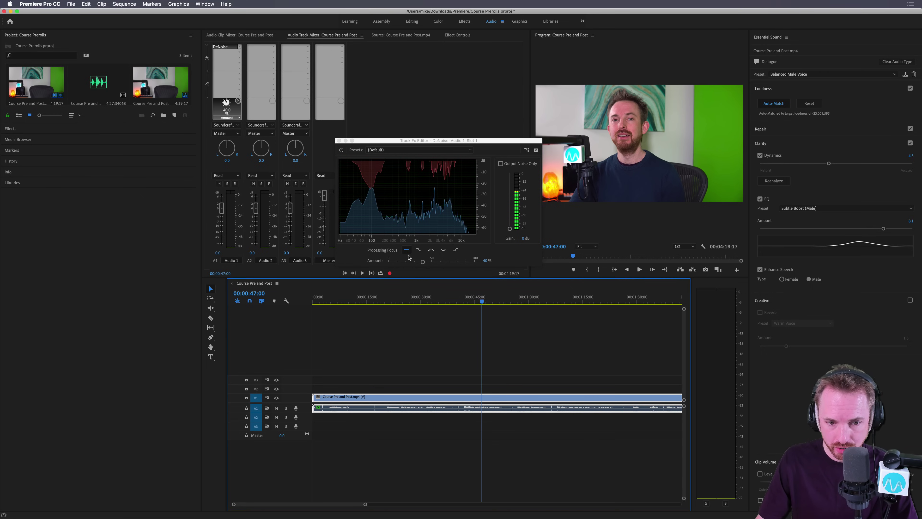
pyautogui.moveTo(423, 261); pyautogui.dragTo(370, 262)
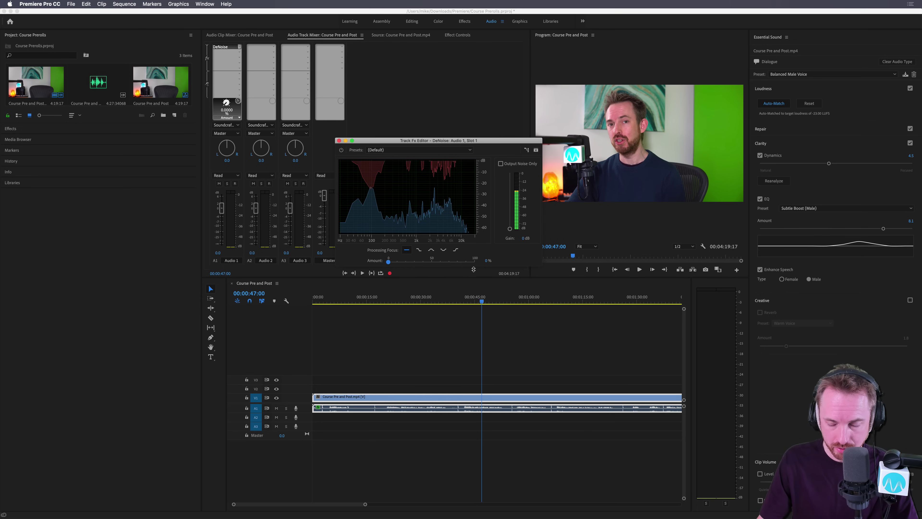
pyautogui.press('space')
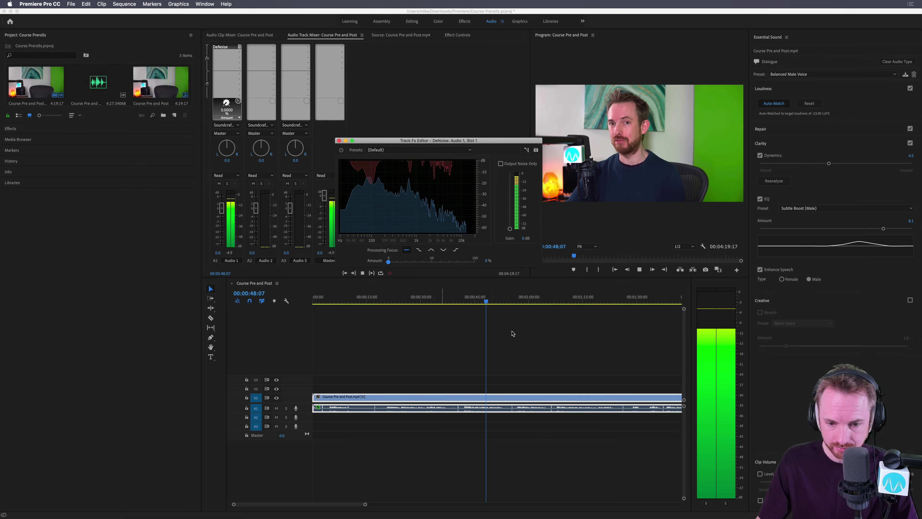
pyautogui.click(494, 303)
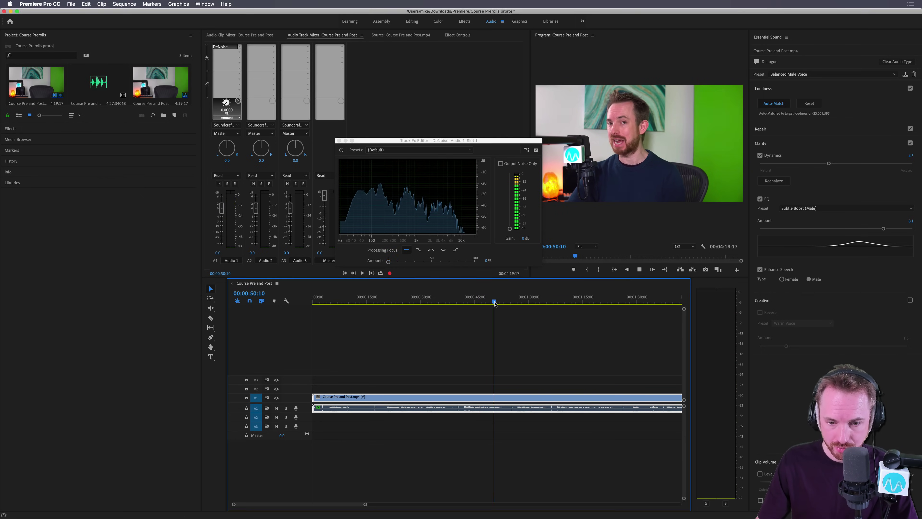
pyautogui.press('space')
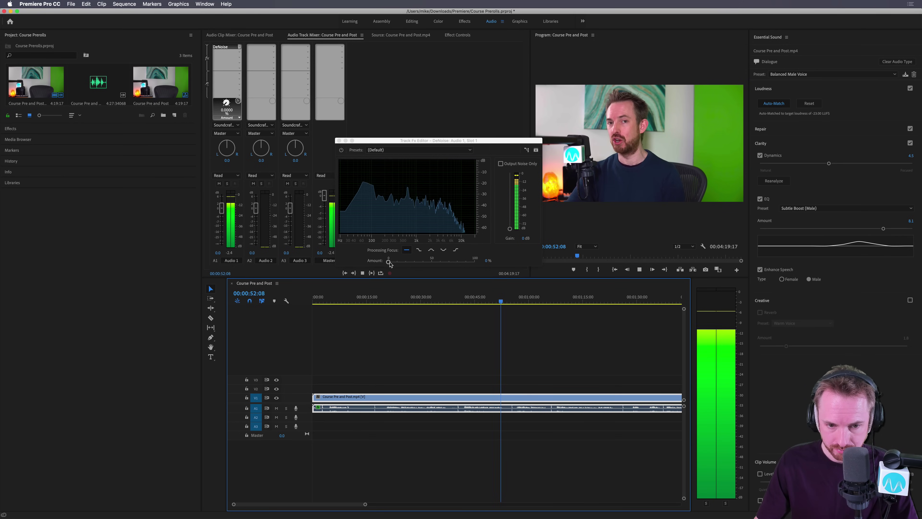
pyautogui.moveTo(389, 262); pyautogui.dragTo(390, 261)
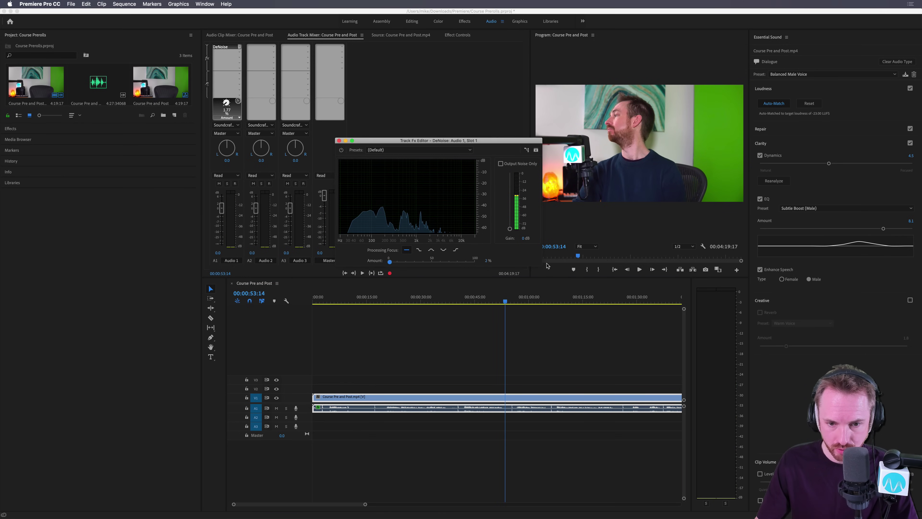
pyautogui.click(500, 302)
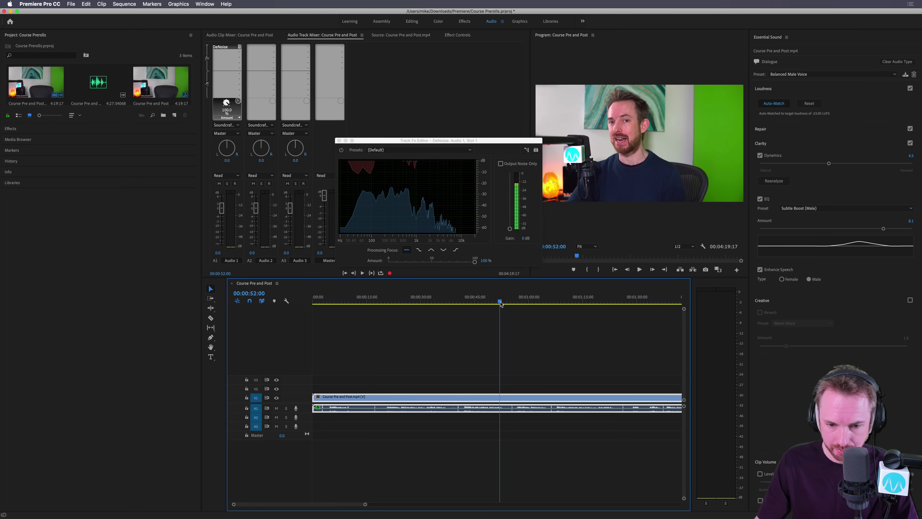
pyautogui.press('space')
pyautogui.click(498, 304)
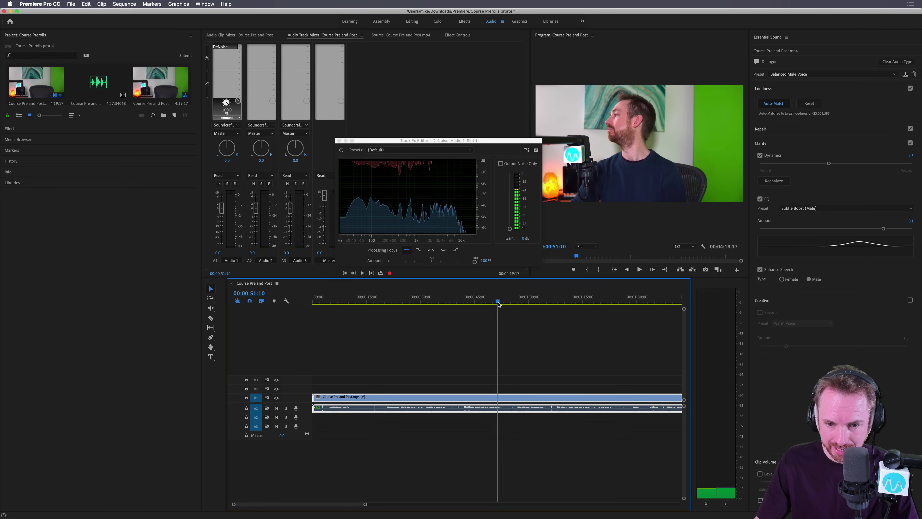
pyautogui.press('space')
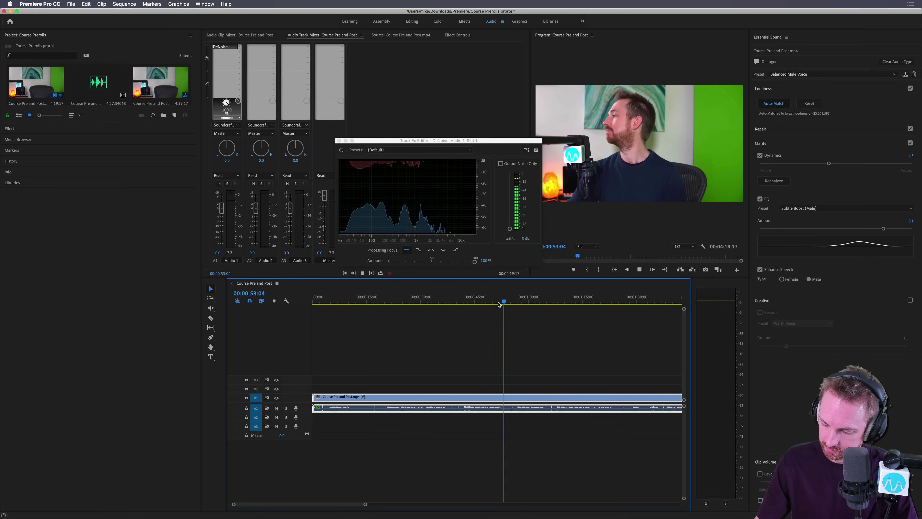
pyautogui.press('space')
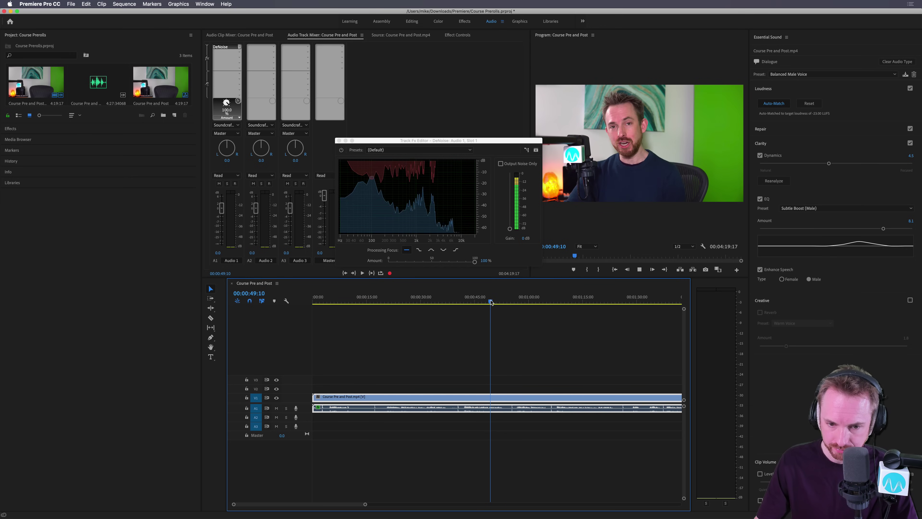
pyautogui.press('space')
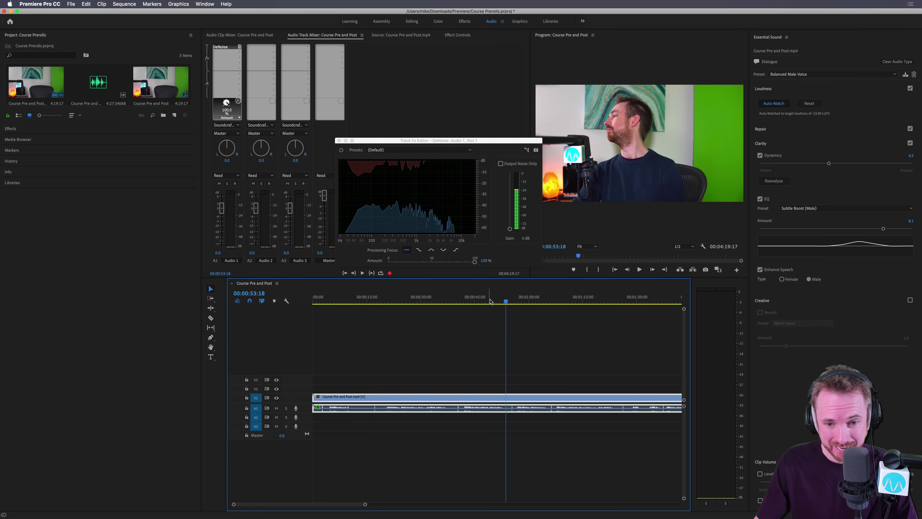
# - Replay from 49:05 and settle the DeNoise amount at 42%
pyautogui.click(490, 300)
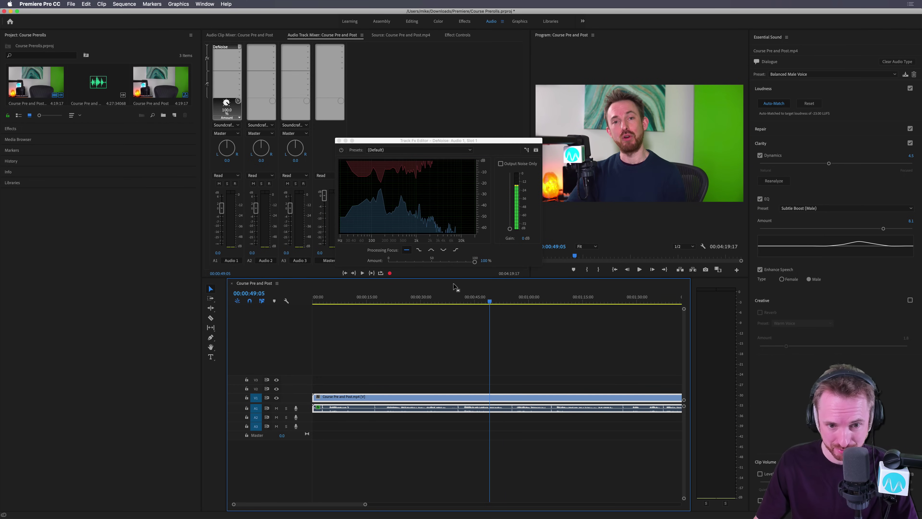
pyautogui.press('space')
pyautogui.moveTo(475, 261); pyautogui.dragTo(388, 262)
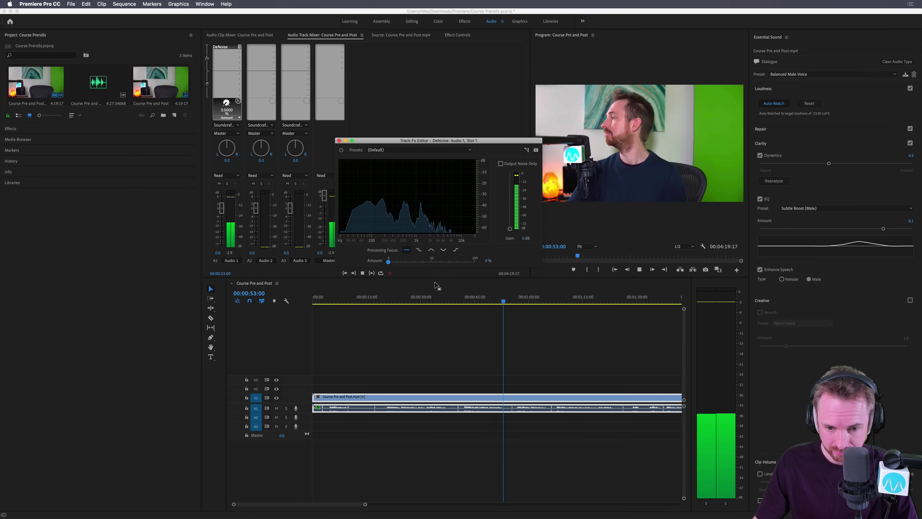
pyautogui.press('space')
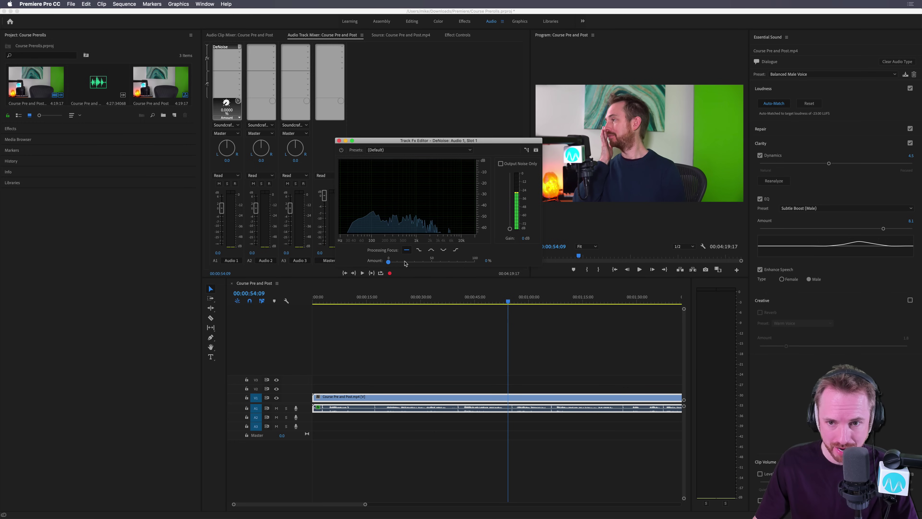
pyautogui.press('space')
pyautogui.press('space')
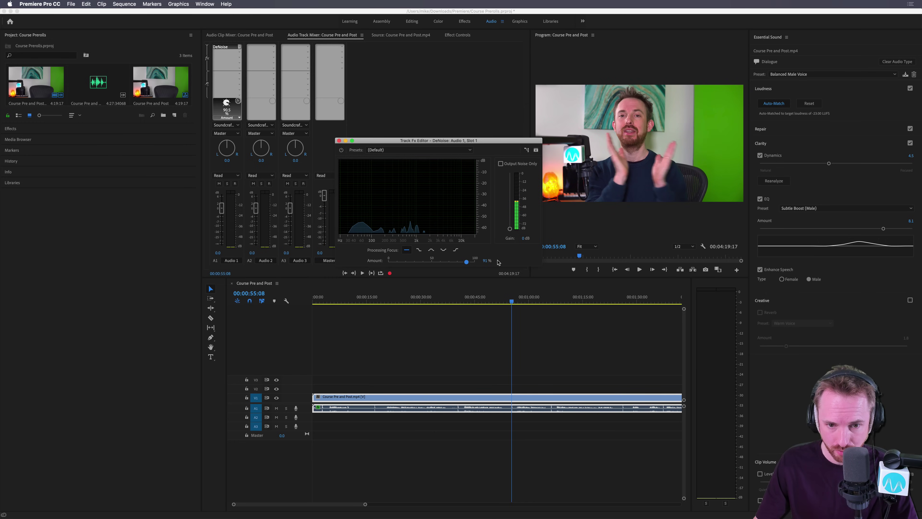
pyautogui.click(489, 296)
pyautogui.press('space')
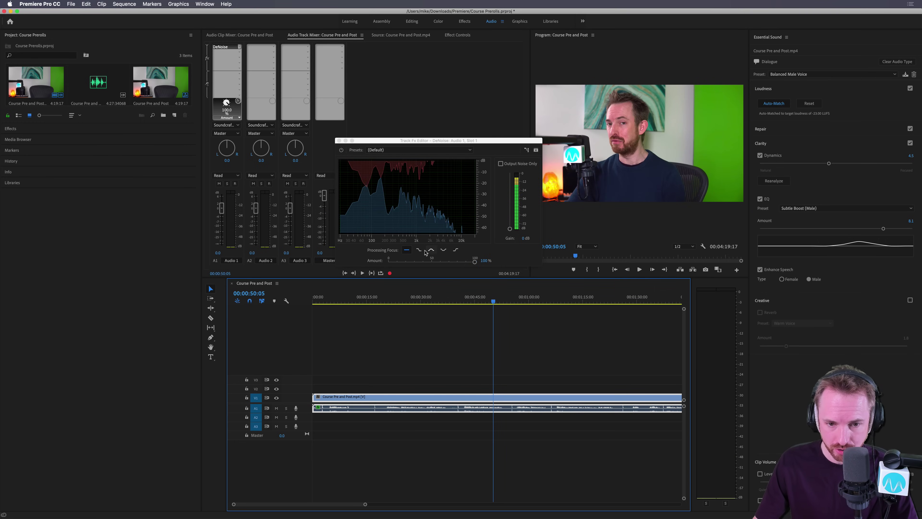
pyautogui.moveTo(428, 261); pyautogui.dragTo(425, 262)
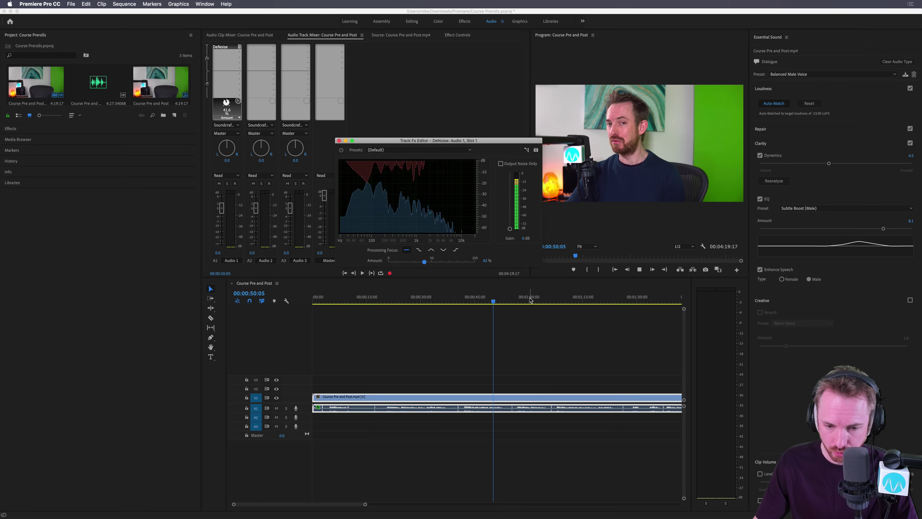
pyautogui.press('space')
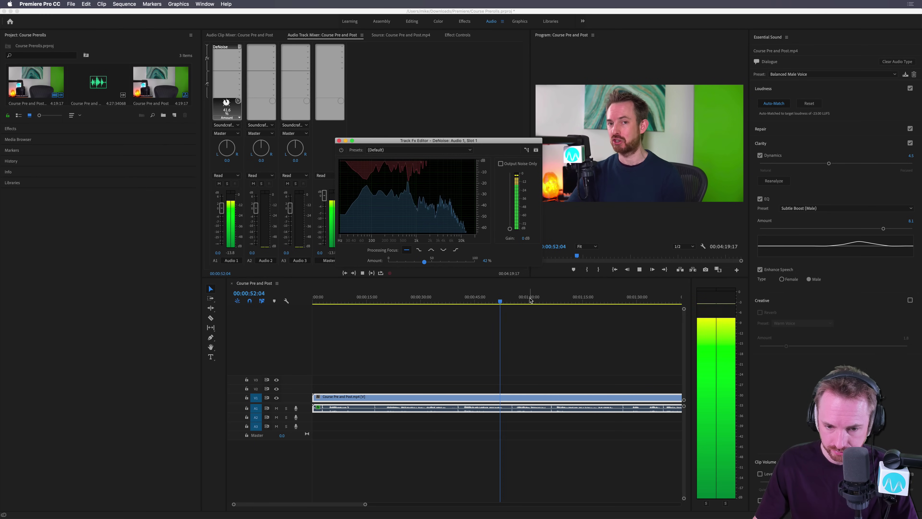
pyautogui.press('space')
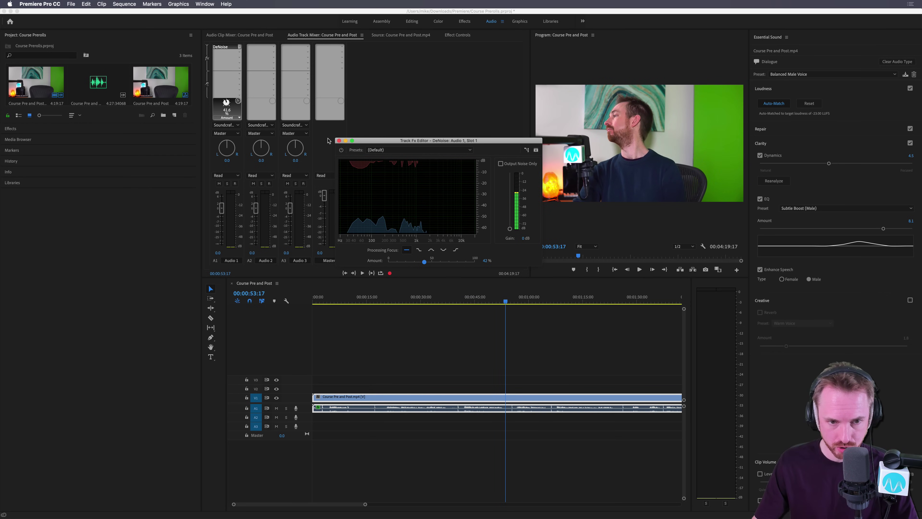
# - Close the DeNoise editor and add DeReverb to Audio 1's second effect slot, opening its editor
pyautogui.click(339, 140)
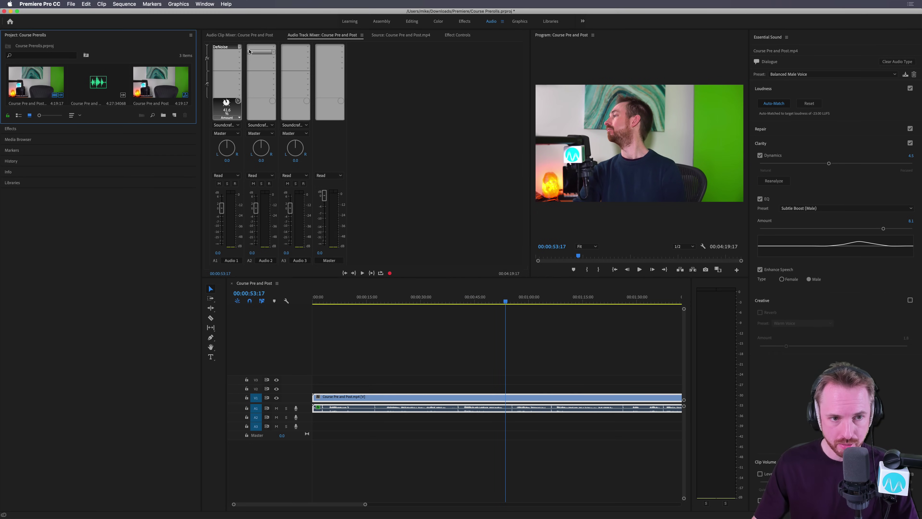
pyautogui.click(239, 53)
pyautogui.moveTo(278, 103)
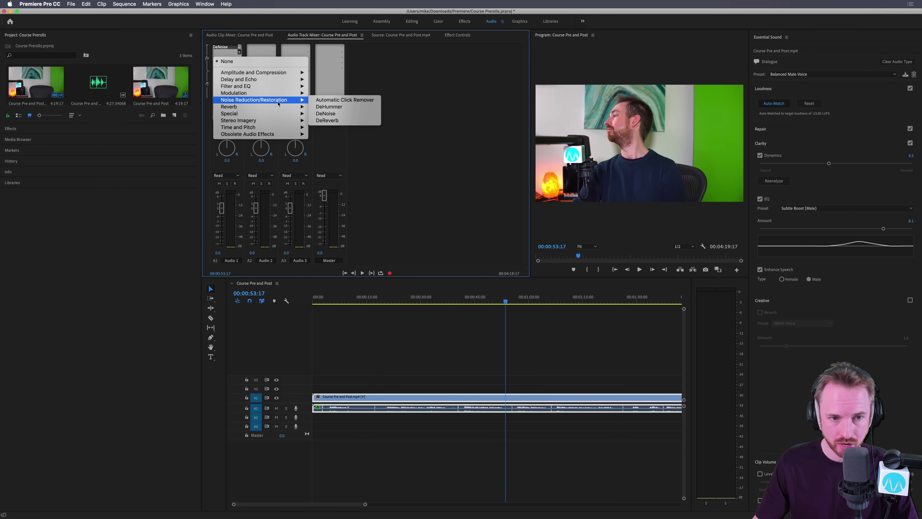
pyautogui.click(327, 120)
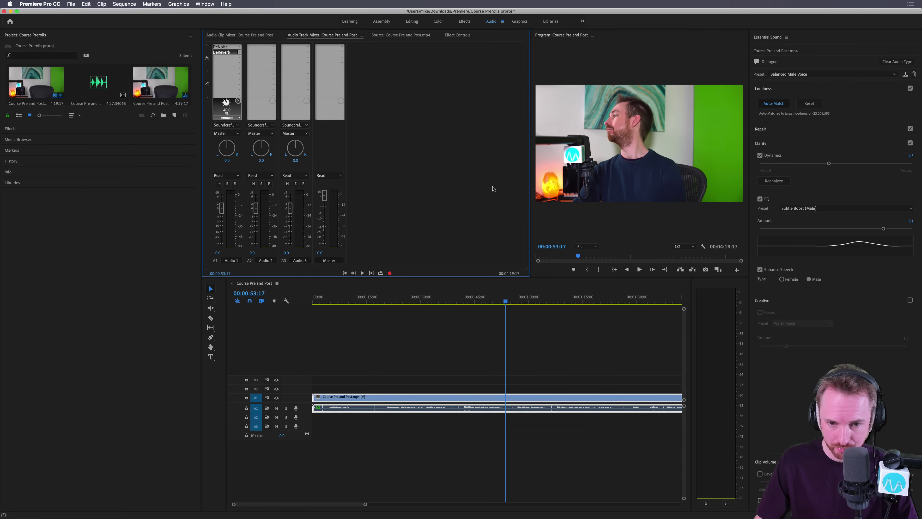
pyautogui.doubleClick(226, 53)
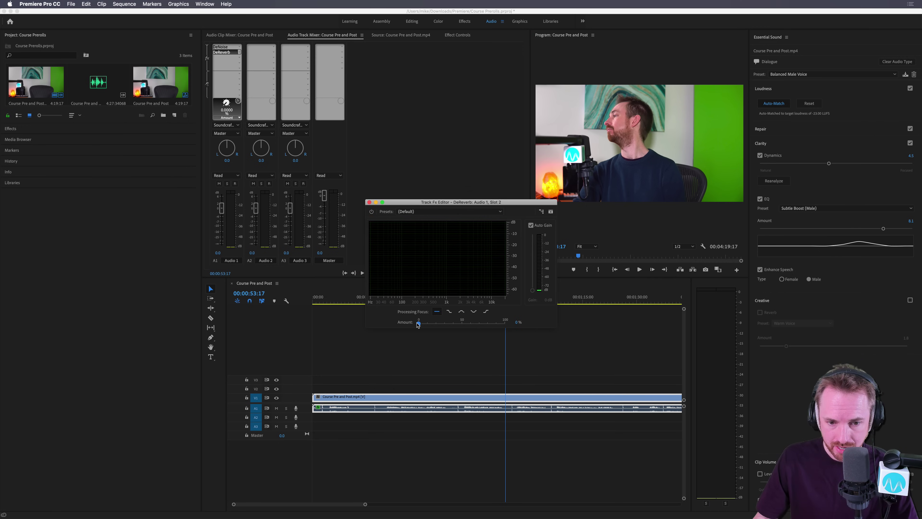
pyautogui.moveTo(464, 206); pyautogui.dragTo(453, 164)
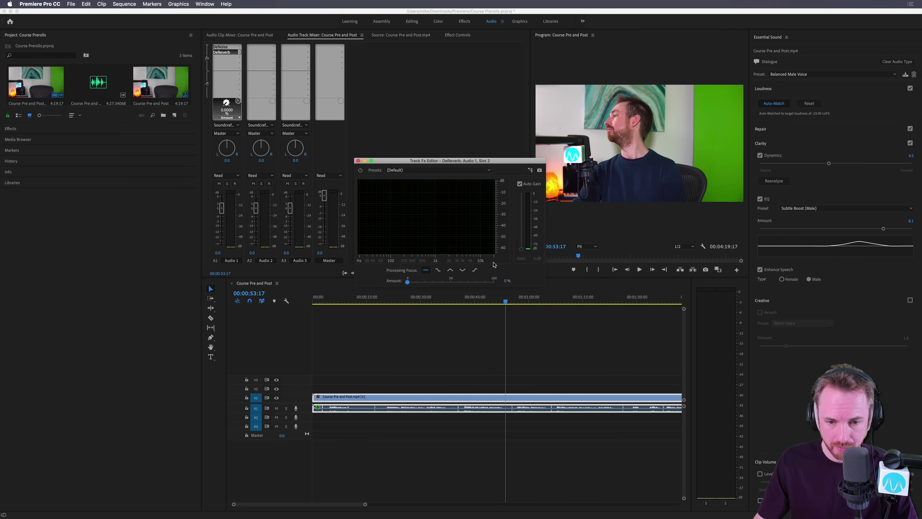
# - Play from 48 seconds while raising the DeReverb amount
pyautogui.click(488, 297)
pyautogui.press('space')
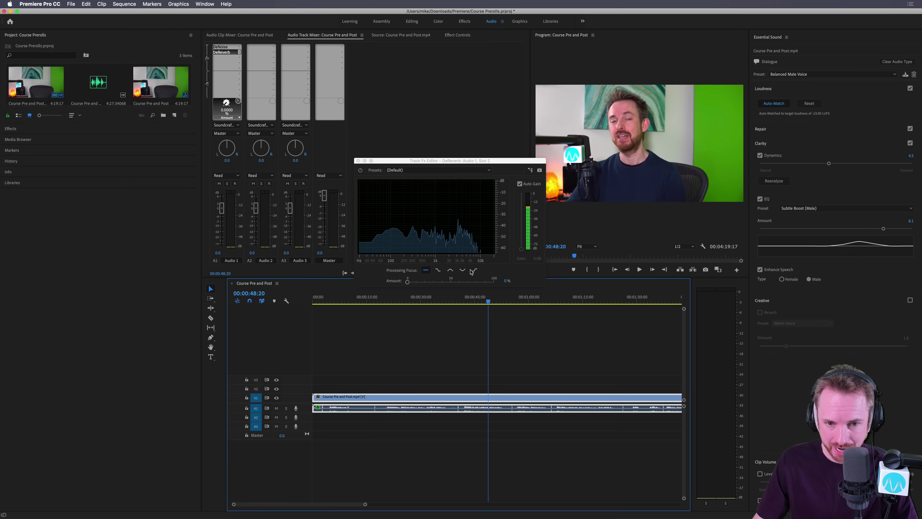
pyautogui.moveTo(420, 279); pyautogui.dragTo(475, 283)
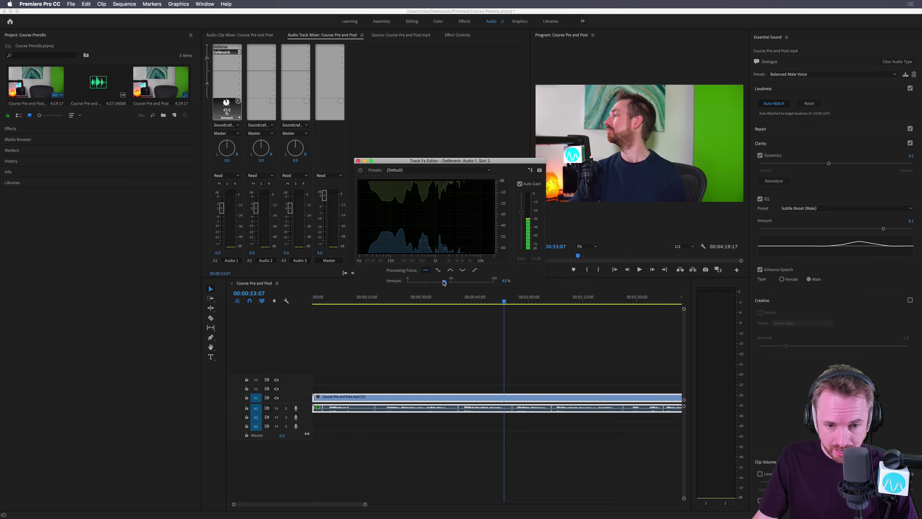
# - Replay the passage from about 40 seconds, comparing a higher DeReverb amount against 0%
pyautogui.click(461, 300)
pyautogui.press('space')
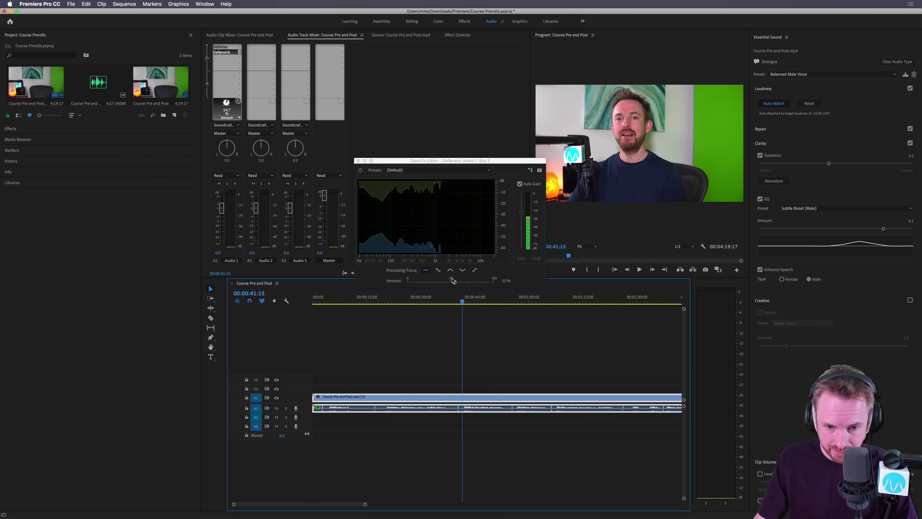
pyautogui.moveTo(454, 283); pyautogui.dragTo(431, 283)
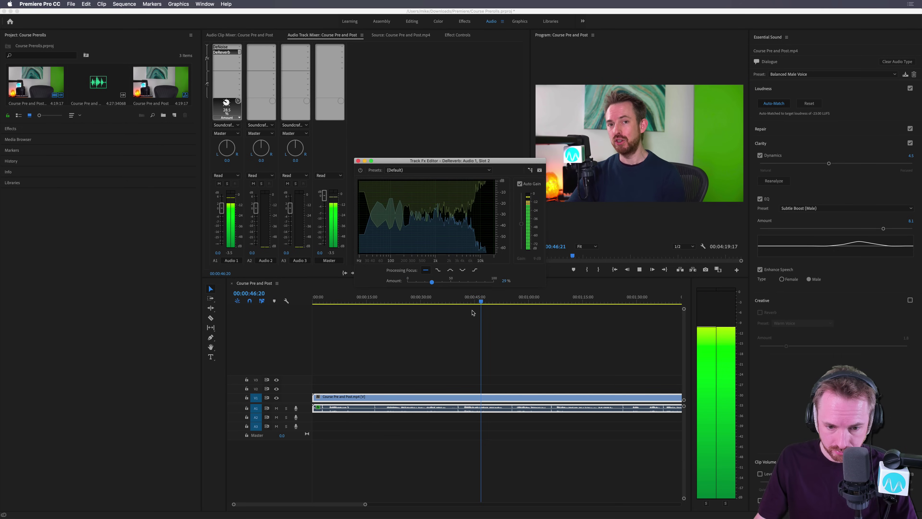
pyautogui.press('space')
pyautogui.click(458, 301)
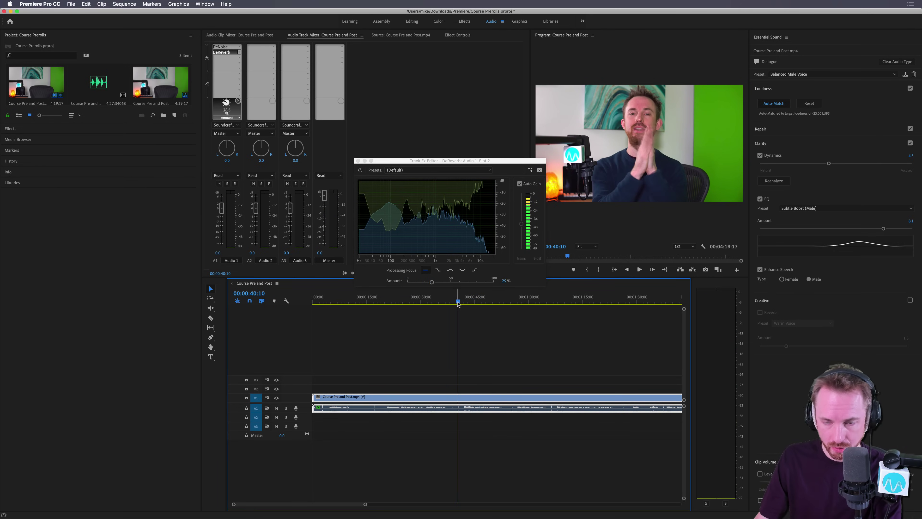
pyautogui.press('=')
pyautogui.click(494, 301)
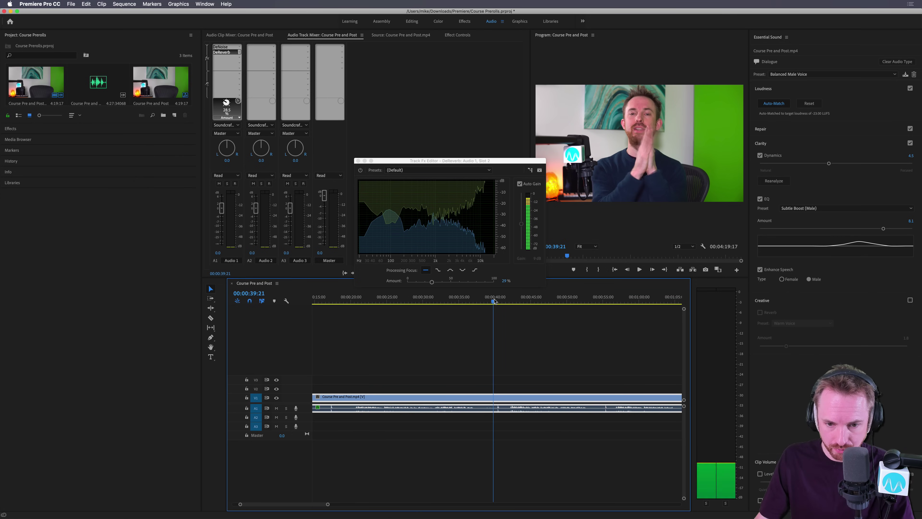
pyautogui.moveTo(431, 282); pyautogui.dragTo(407, 282)
pyautogui.press('space')
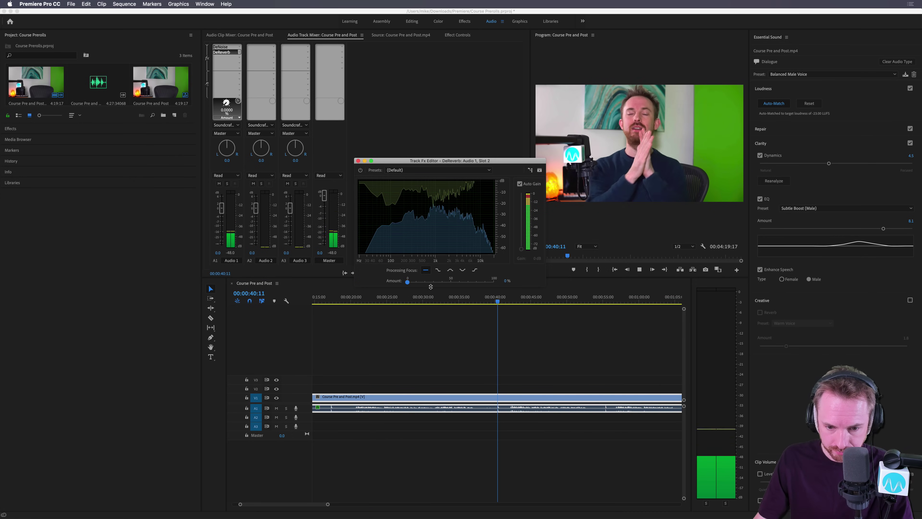
pyautogui.press('space')
# - Sweep the DeReverb amount across its range while replaying, then set it to 42%
pyautogui.moveTo(505, 280)
pyautogui.mouseDown()
pyautogui.moveTo(519, 281)
pyautogui.moveTo(502, 283)
pyautogui.mouseUp()
pyautogui.press('space')
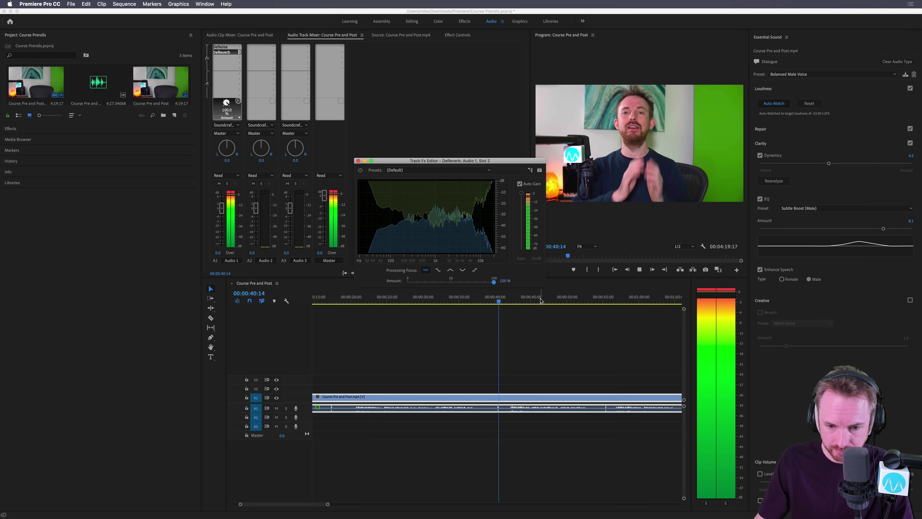
pyautogui.click(492, 303)
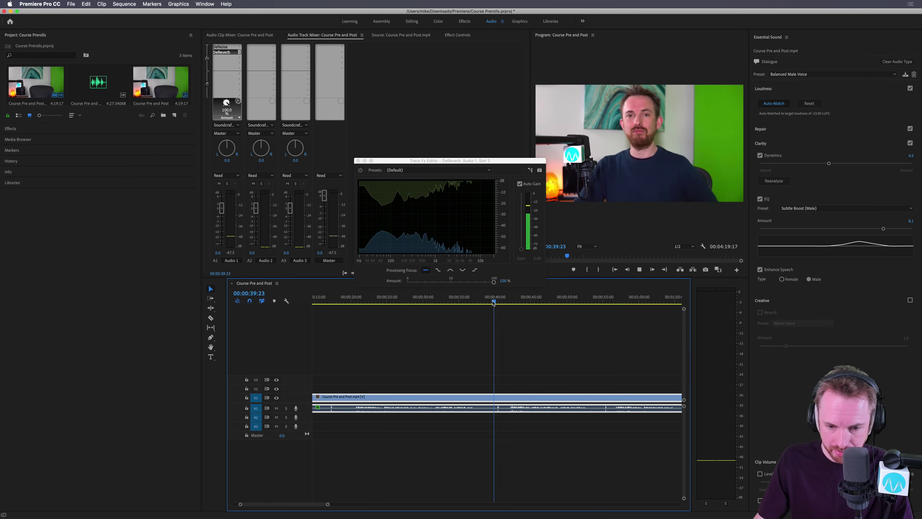
pyautogui.click(492, 303)
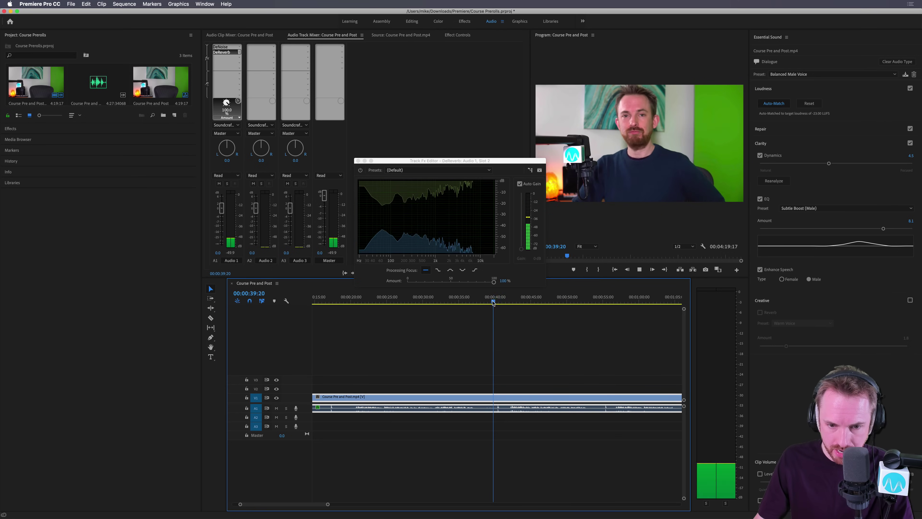
pyautogui.click(443, 281)
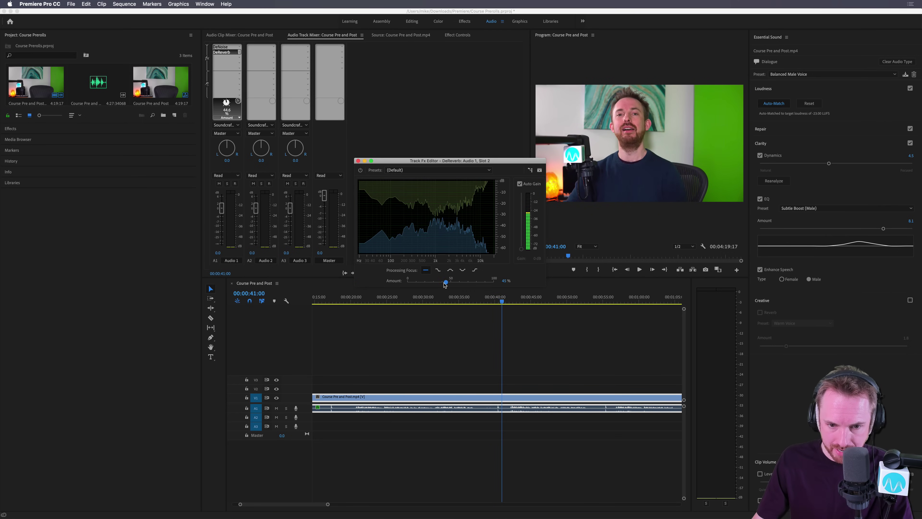
pyautogui.click(487, 303)
pyautogui.press('space')
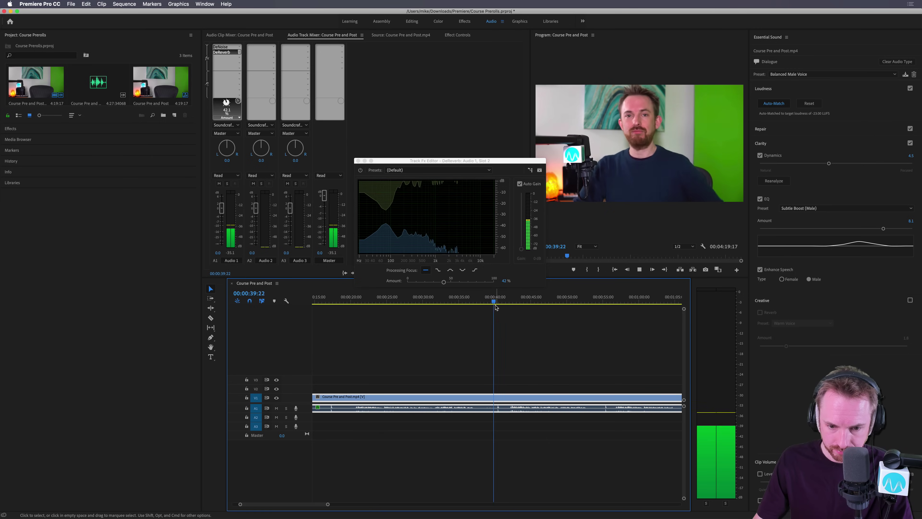
pyautogui.press('space')
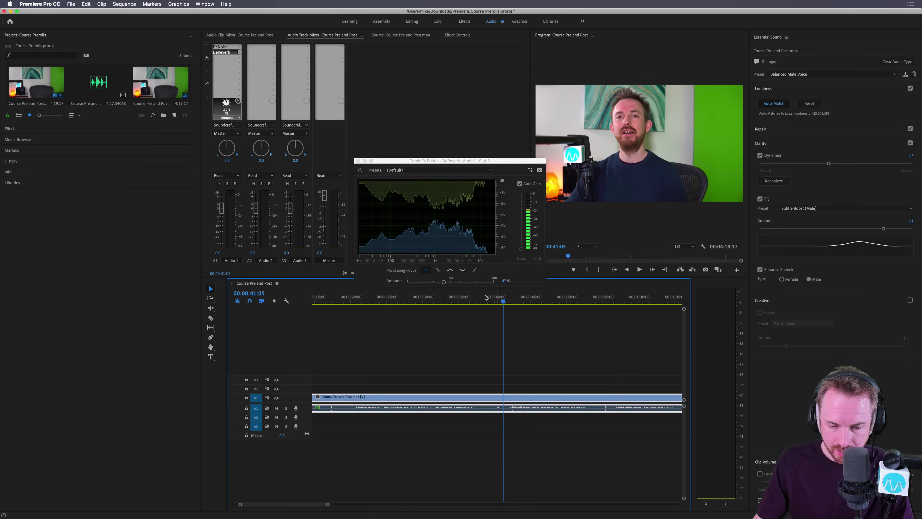
pyautogui.click(443, 282)
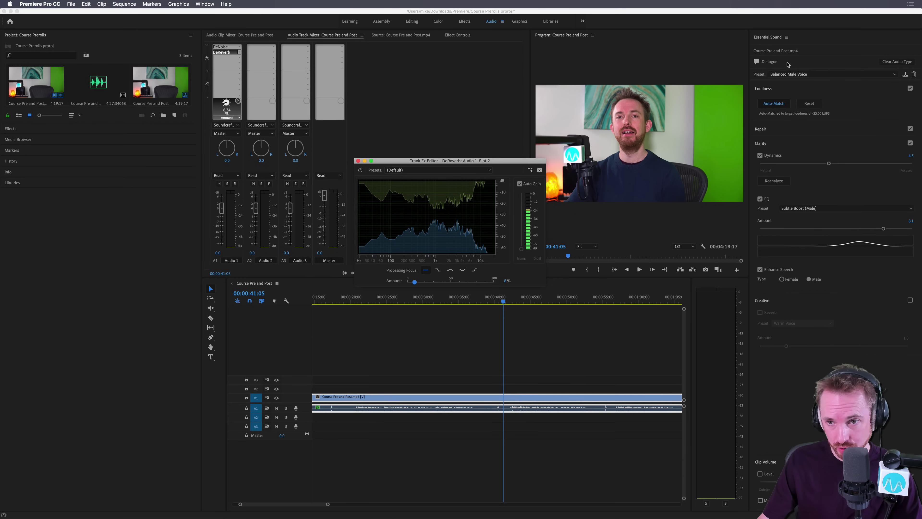
# - Reopen the Essential Sound preset list and keep Balanced Male Voice selected
pyautogui.click(779, 75)
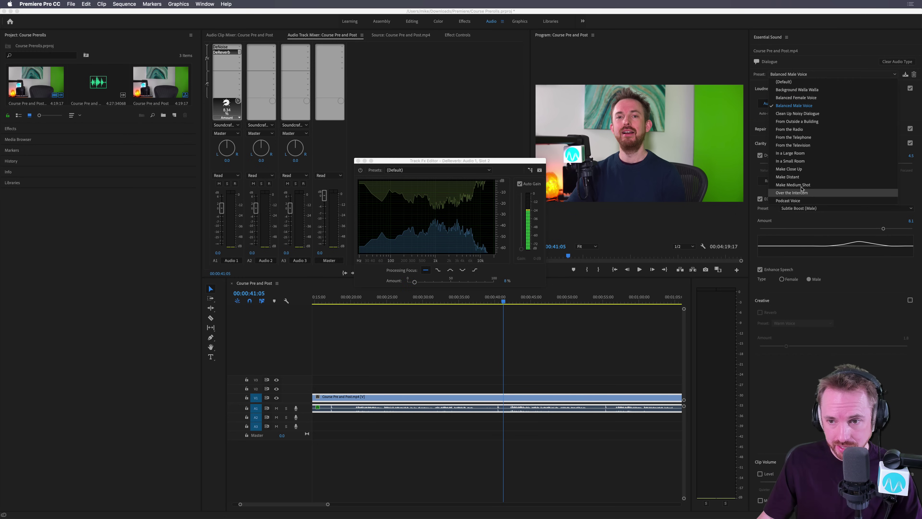
pyautogui.click(806, 74)
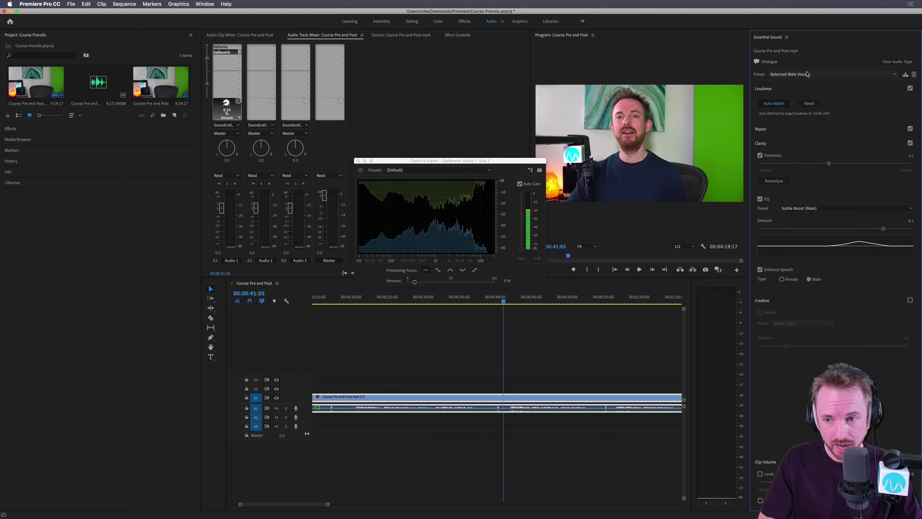